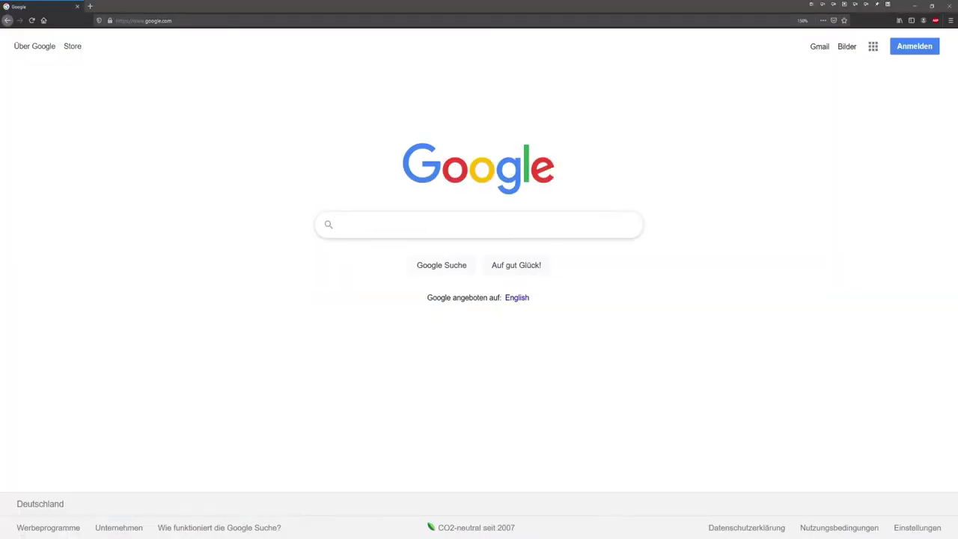
- Search for Adobe Color, extract colours from the dark mood image, and resample the fifth colour
{"action": "type", "text": "e color"}
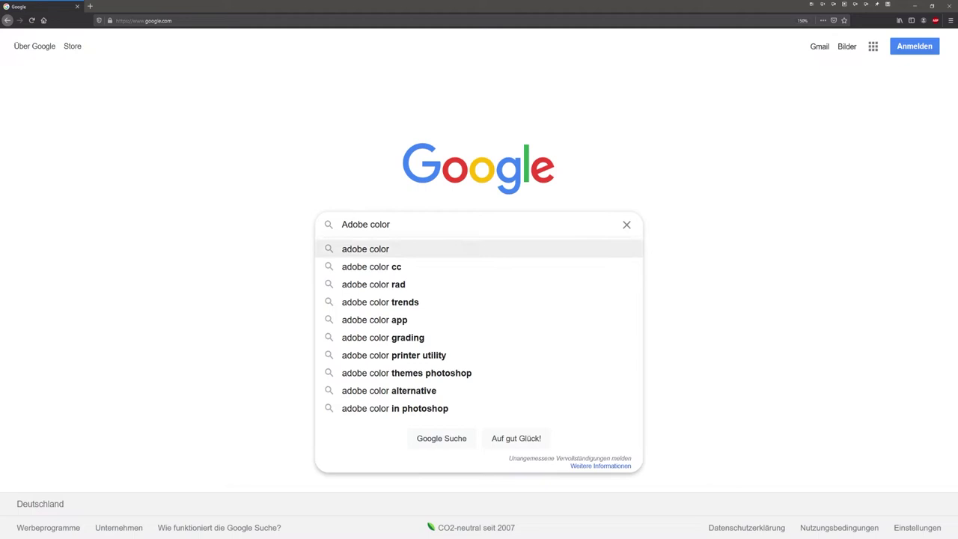
{"action": "key", "text": "Return"}
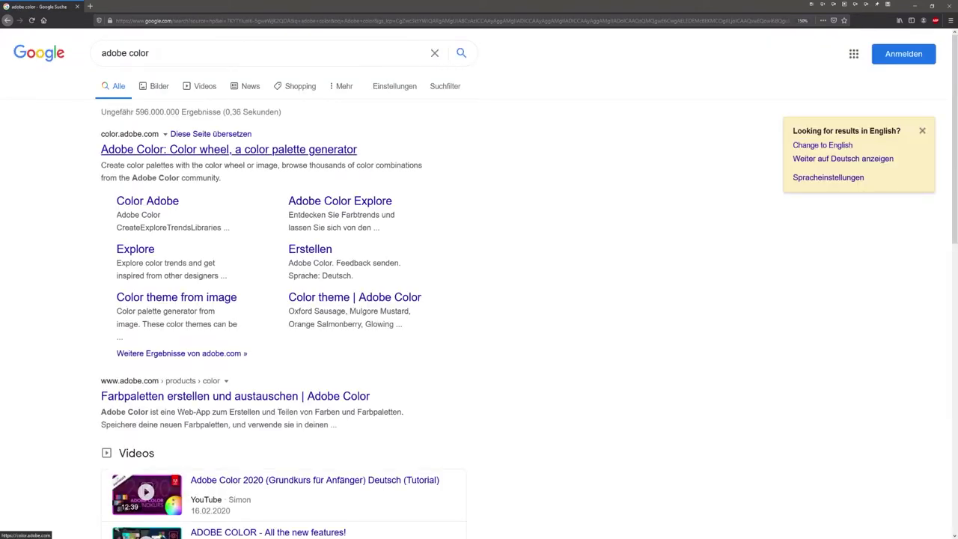
{"action": "left_click", "coordinate": [228, 148]}
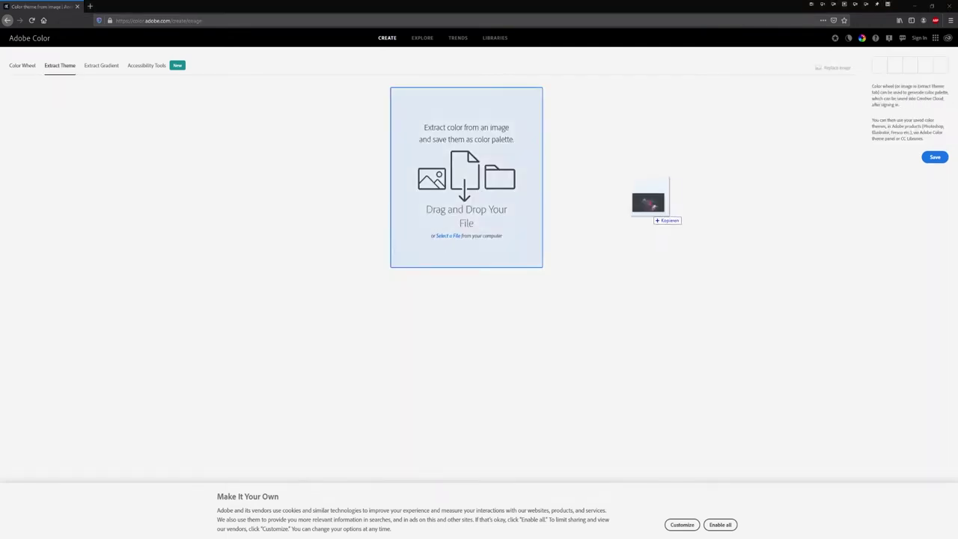
{"action": "left_click_drag", "start_coordinate": [648, 202], "coordinate": [648, 203]}
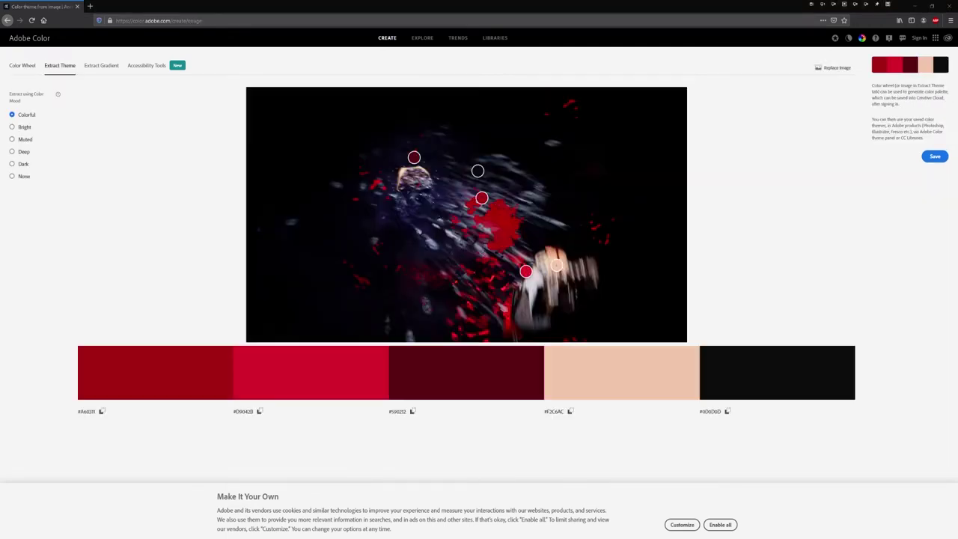
{"action": "mouse_move", "coordinate": [477, 171]}
{"action": "left_mouse_down"}
{"action": "mouse_move", "coordinate": [474, 131]}
{"action": "mouse_move", "coordinate": [482, 164]}
{"action": "mouse_move", "coordinate": [491, 147]}
{"action": "mouse_move", "coordinate": [527, 160]}
{"action": "mouse_move", "coordinate": [531, 195]}
{"action": "mouse_move", "coordinate": [413, 193]}
{"action": "left_mouse_up"}
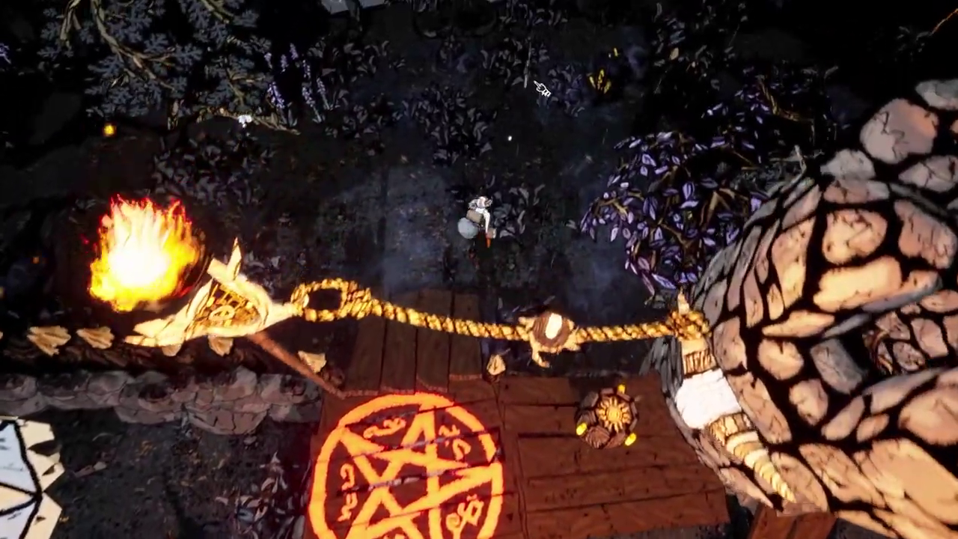
{"action": "key", "text": "w"}
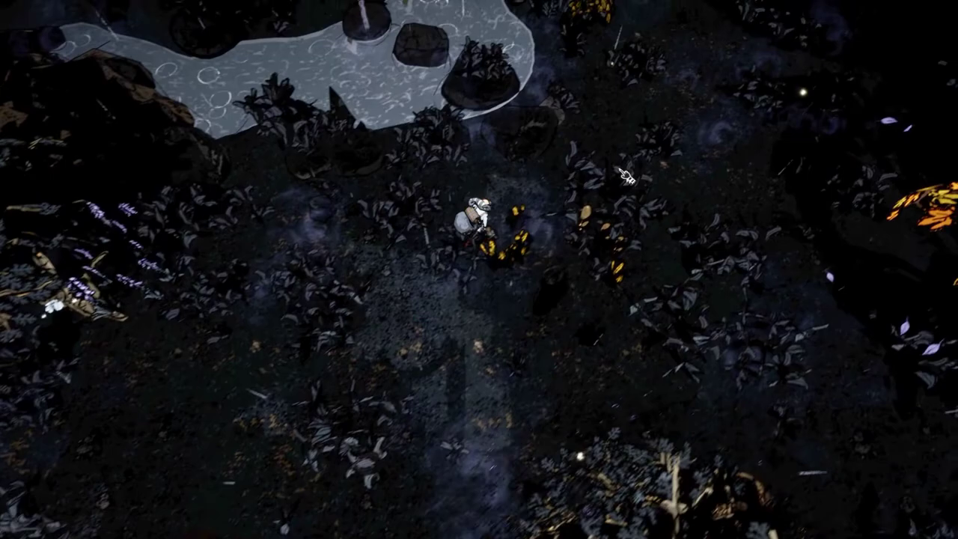
{"action": "key", "text": "w"}
{"action": "key", "text": "d"}
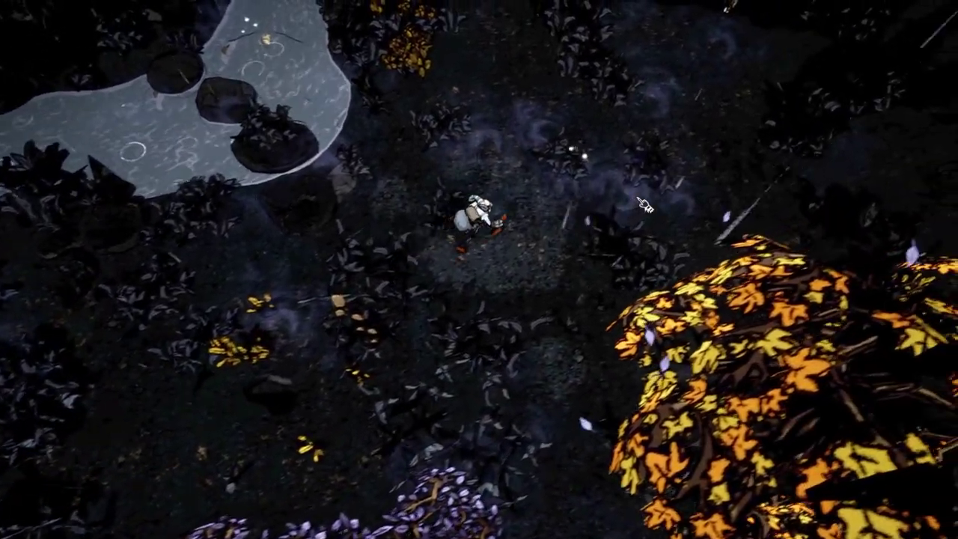
{"action": "key", "text": "w"}
{"action": "key", "text": "d"}
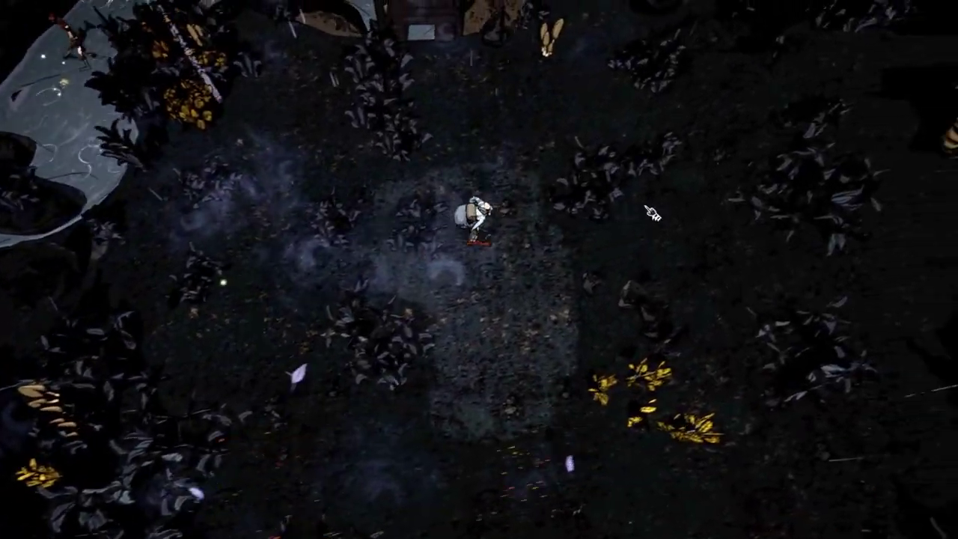
{"action": "key", "text": "w"}
{"action": "key", "text": "d"}
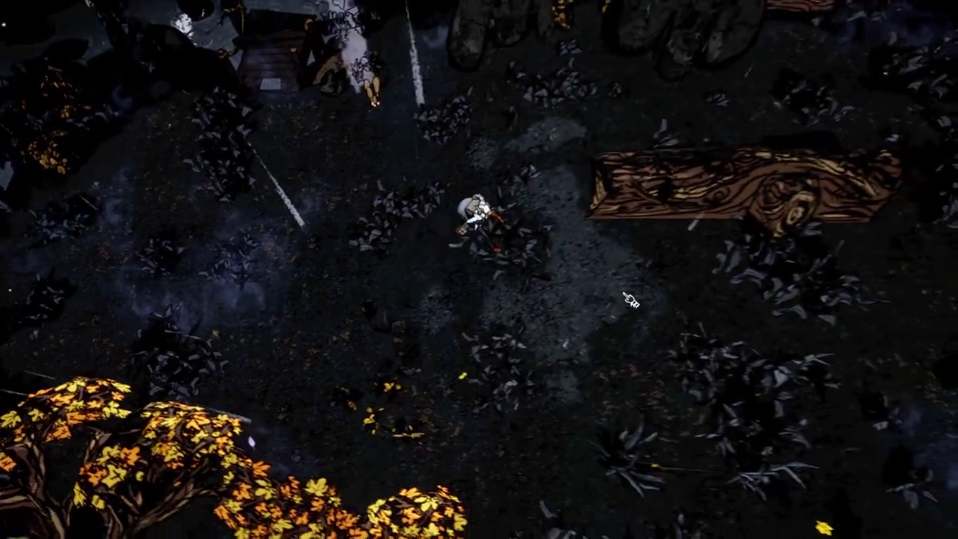
{"action": "key", "text": "w"}
{"action": "key", "text": "d"}
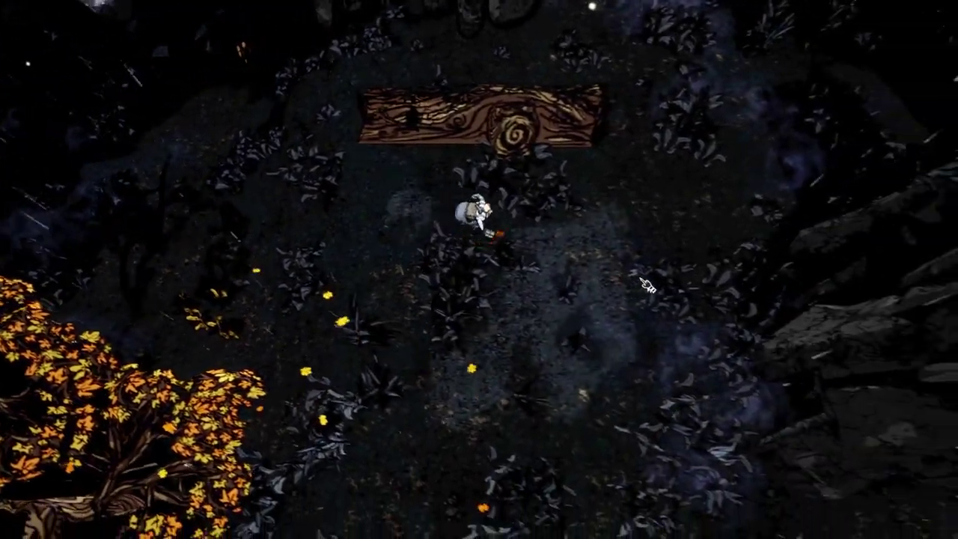
{"action": "key", "text": "d"}
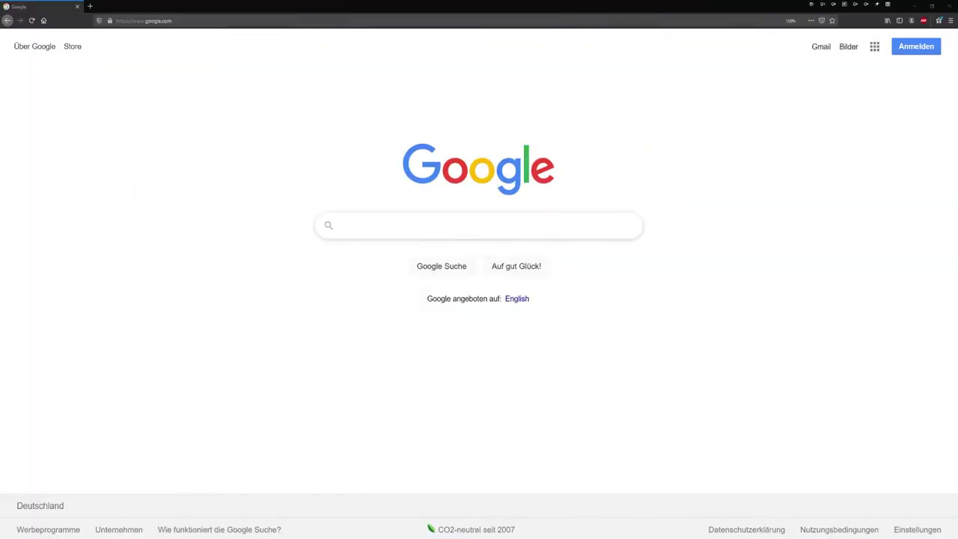
- Search Google for 'orange and teal' and scroll through the image results
{"action": "type", "text": "orange and teal"}
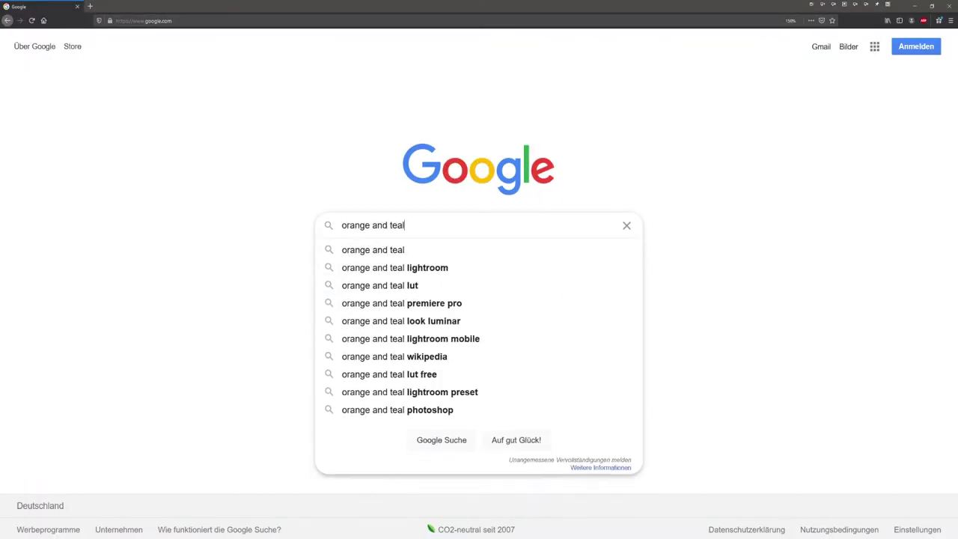
{"action": "key", "text": "Return"}
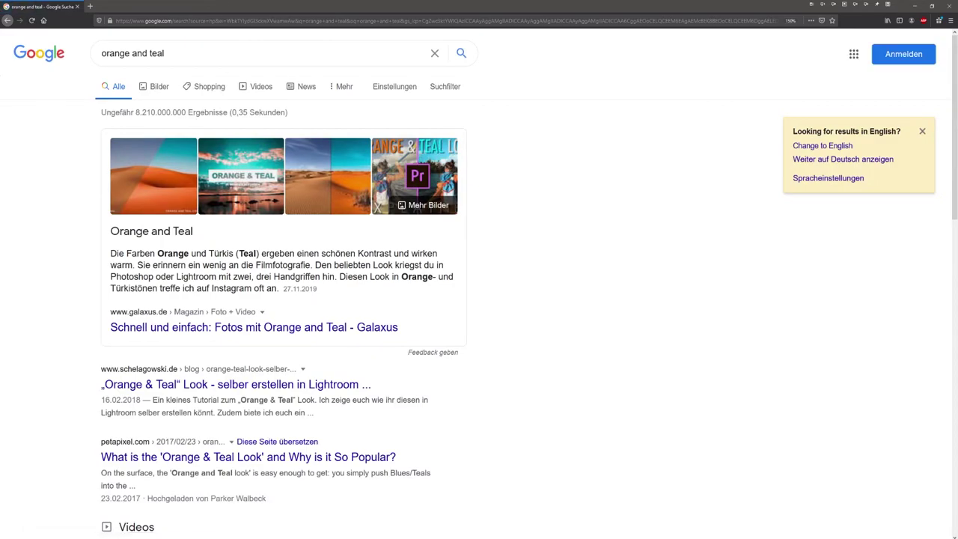
{"action": "left_click", "coordinate": [149, 85]}
{"action": "scroll", "coordinate": [479, 299], "scroll_direction": "down", "scroll_amount": 2}
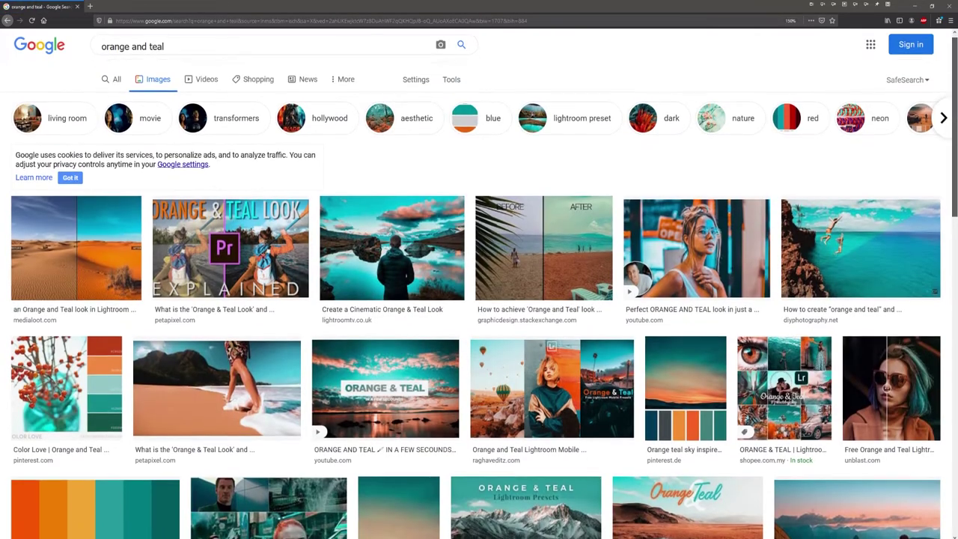
{"action": "scroll", "coordinate": [479, 300], "scroll_direction": "down", "scroll_amount": 3}
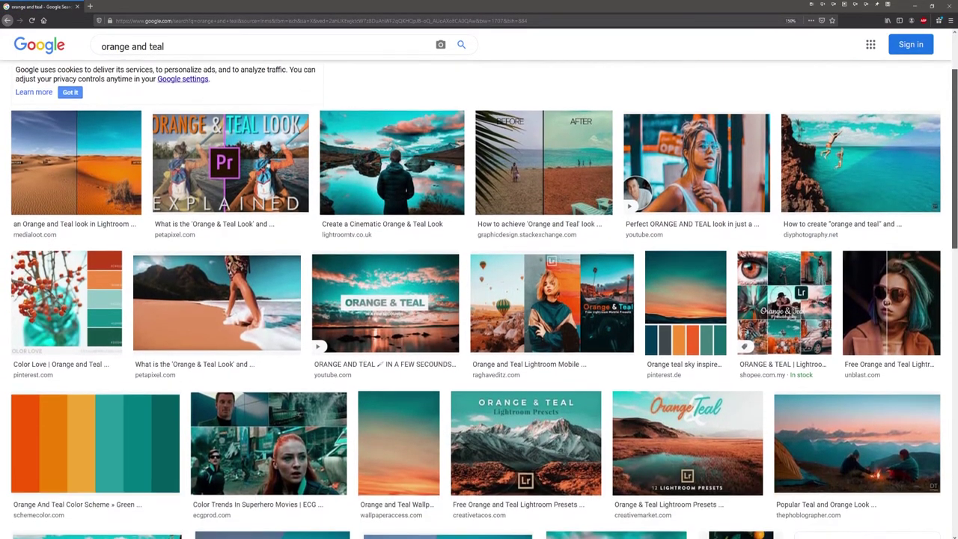
{"action": "scroll", "coordinate": [479, 300], "scroll_direction": "down", "scroll_amount": 1}
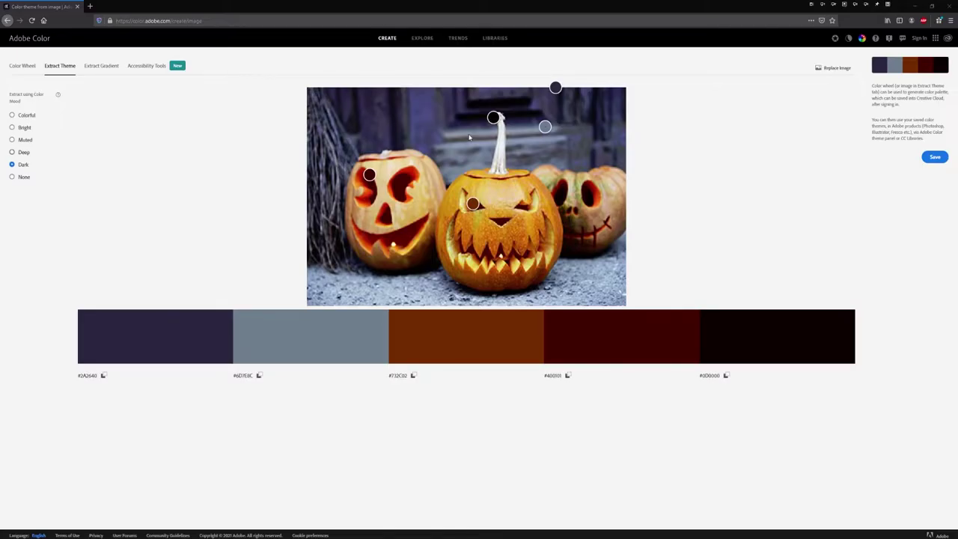
- Step the pumpkin photo's colour mood from Dark through Deep and Muted to Bright
{"action": "key", "text": "Up"}
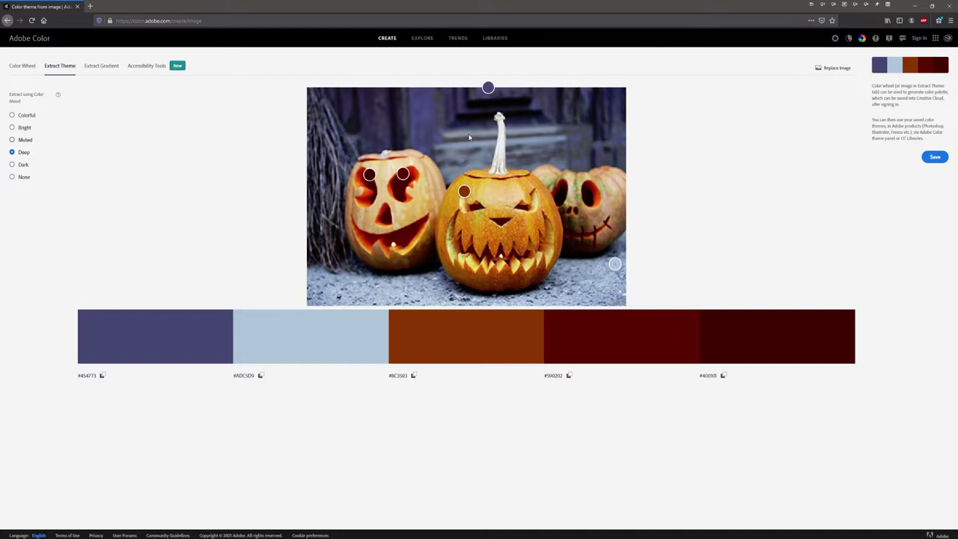
{"action": "key", "text": "Up"}
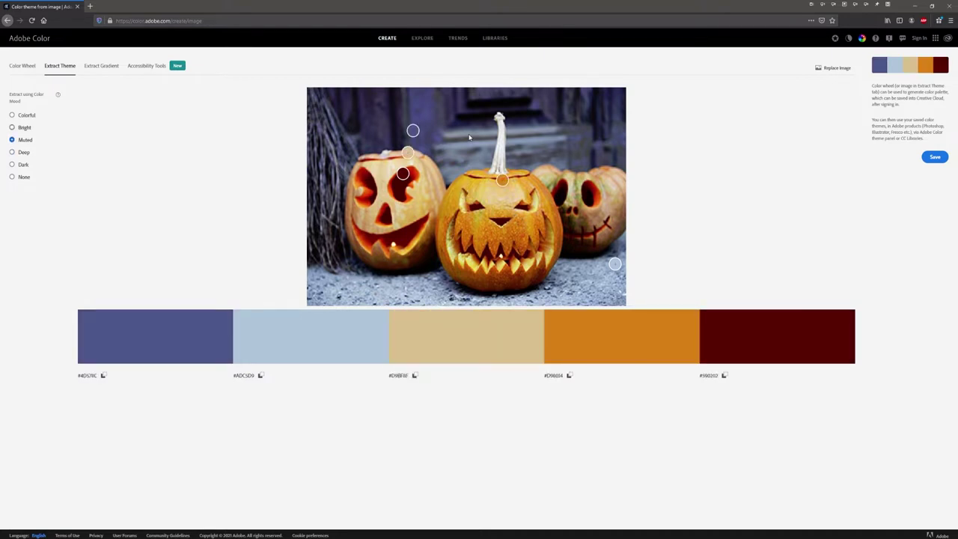
{"action": "key", "text": "Up"}
{"action": "key", "text": "Up"}
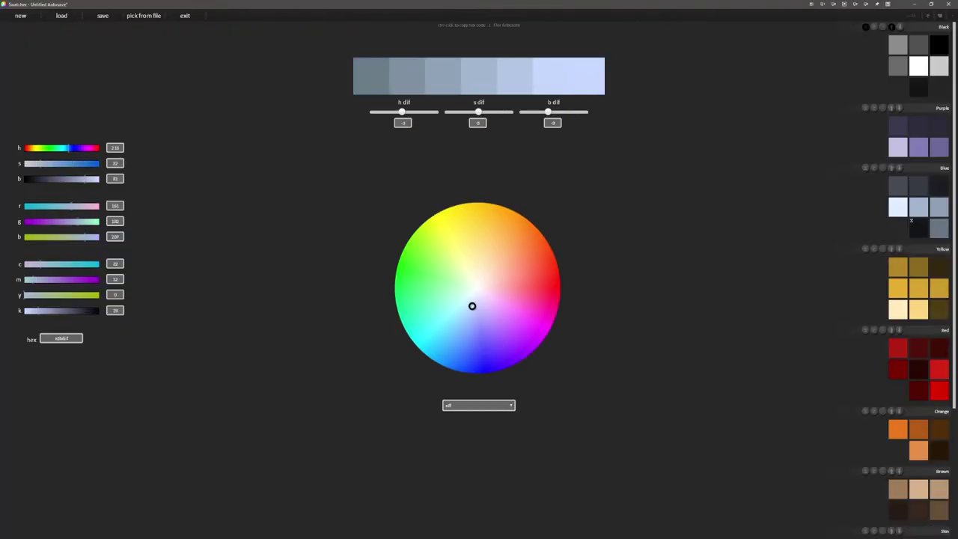
- Try yellow-orange and red base colours on the wheel, settling on orange
{"action": "left_click", "coordinate": [493, 223]}
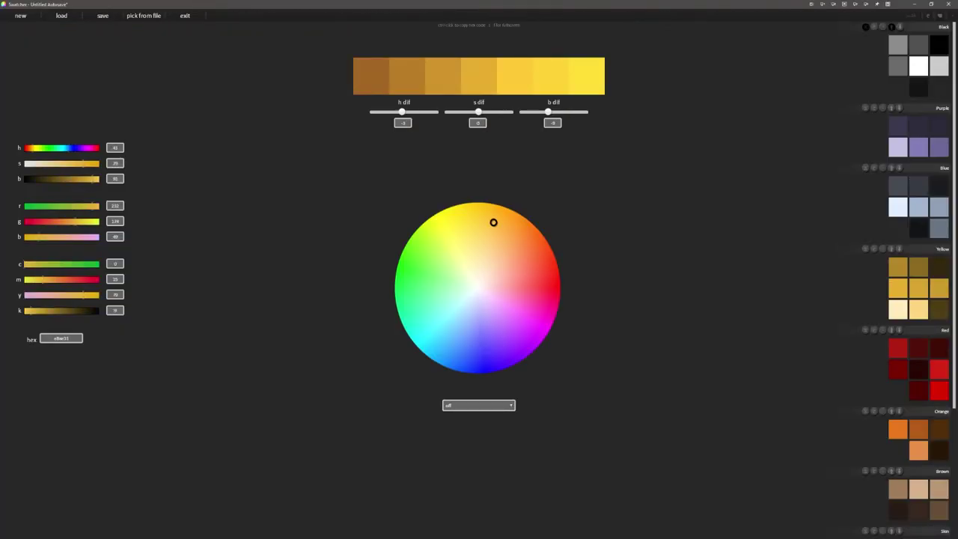
{"action": "scroll", "coordinate": [494, 222], "scroll_direction": "down", "scroll_amount": 3}
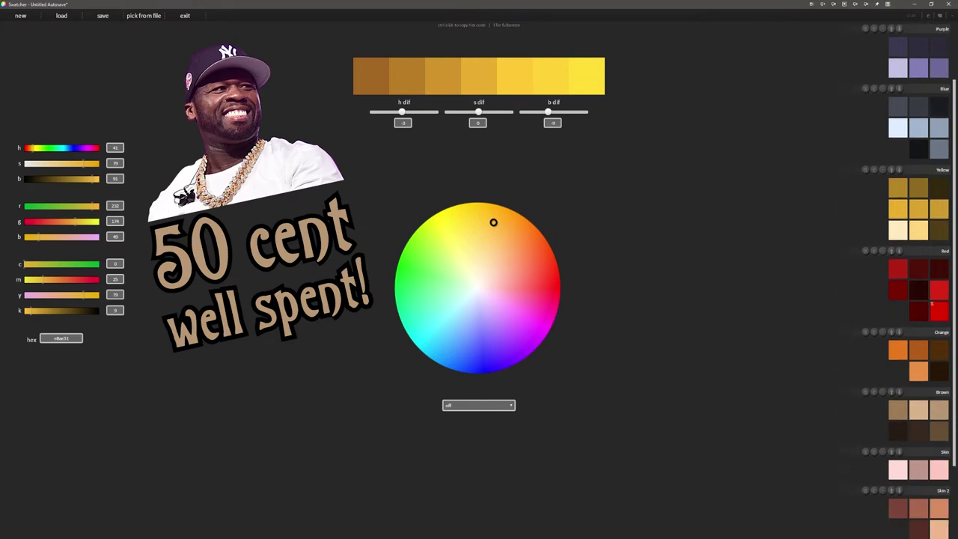
{"action": "left_click", "coordinate": [562, 288]}
{"action": "left_click", "coordinate": [529, 233]}
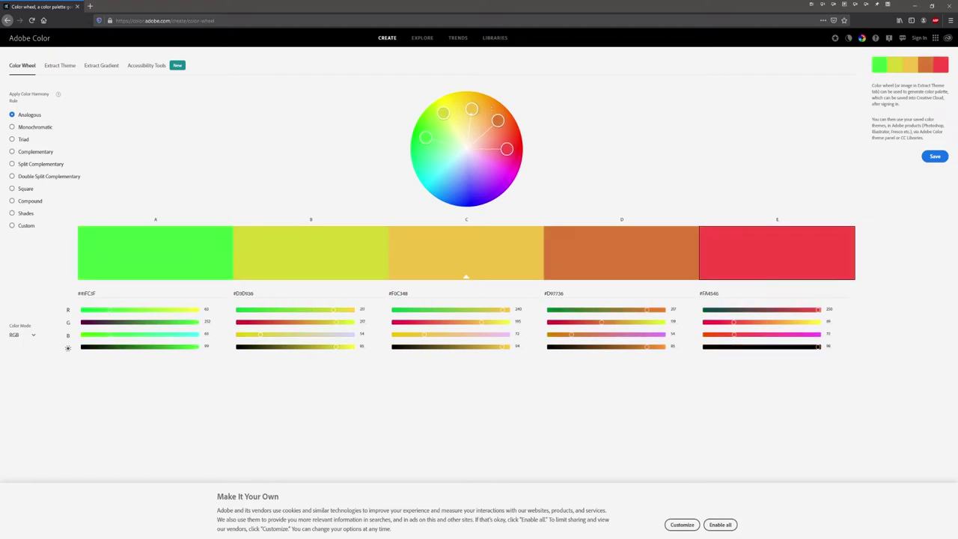
- Apply the Triad harmony rule to get olive, cyan, yellow, magenta and plum
{"action": "left_click", "coordinate": [12, 139]}
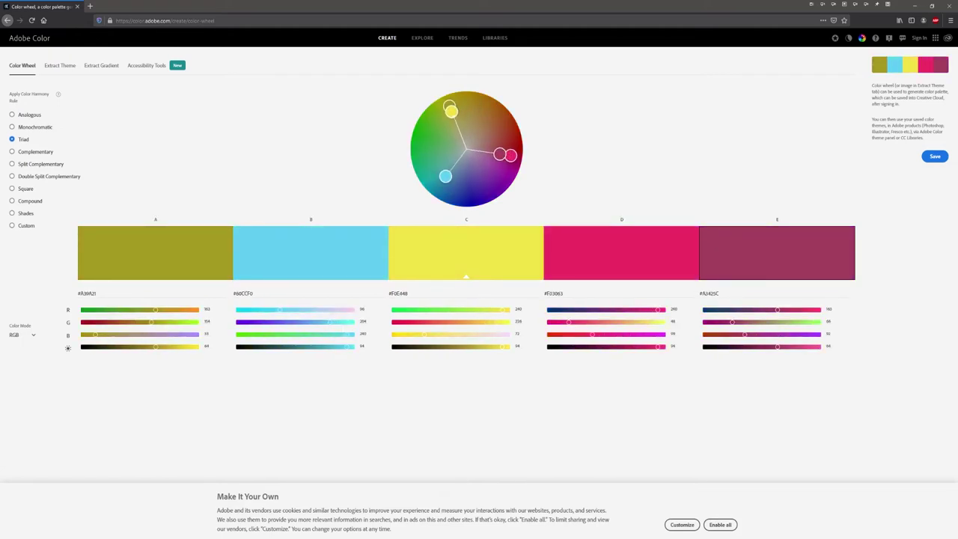